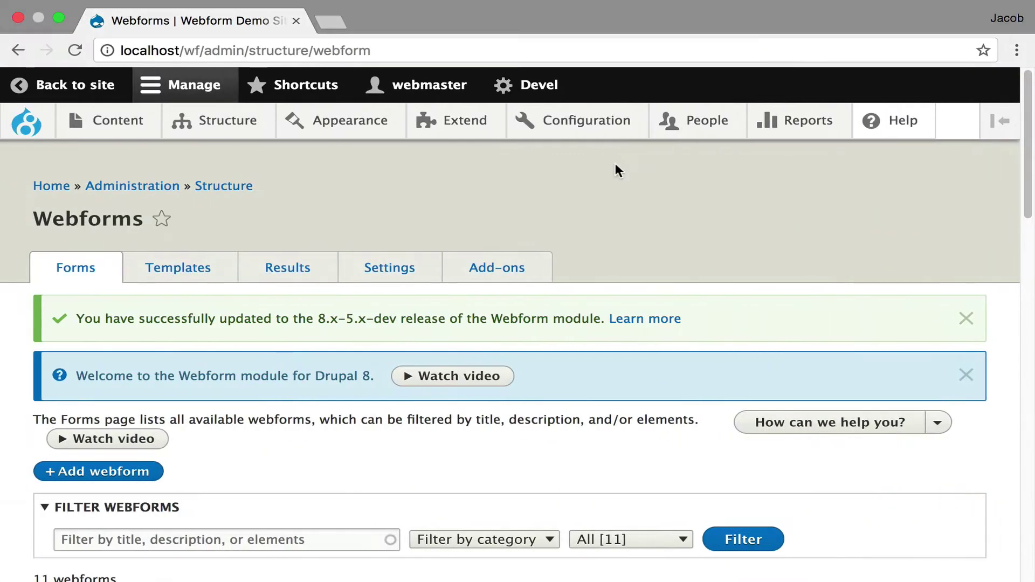
Open the Contact webform for editing.
scroll(527, 291, down, 5)
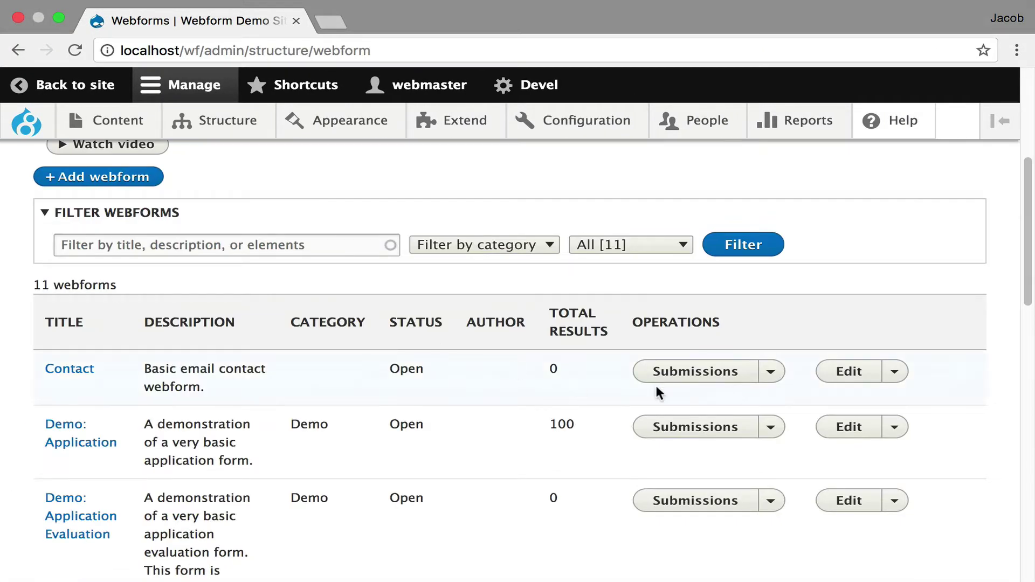
click(81, 371)
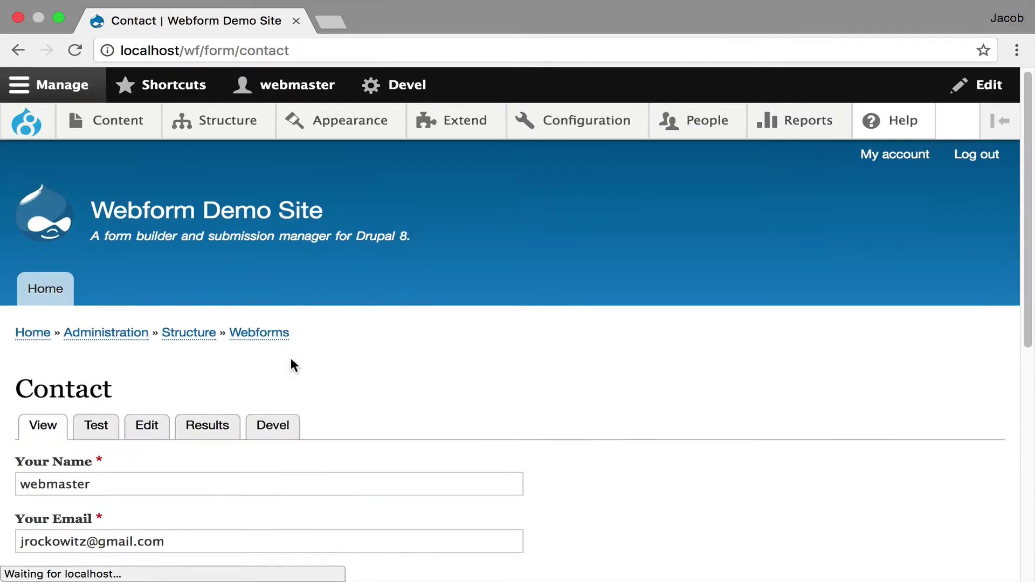
scroll(291, 358, down, 7)
scroll(287, 358, up, 3)
click(146, 189)
scroll(763, 330, down, 3)
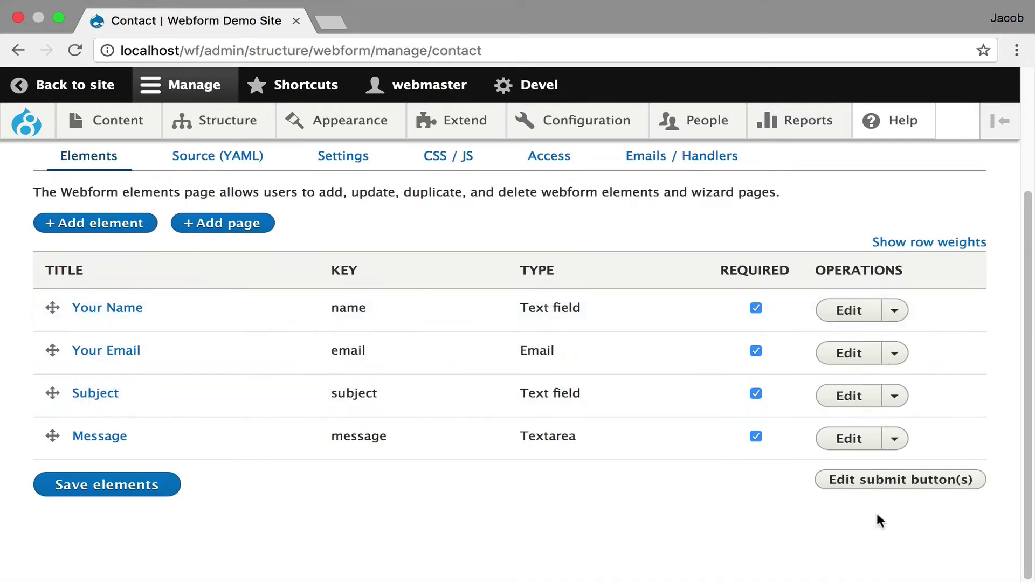
Set the Contact form's submit button label to 'Send email' and save it.
click(888, 485)
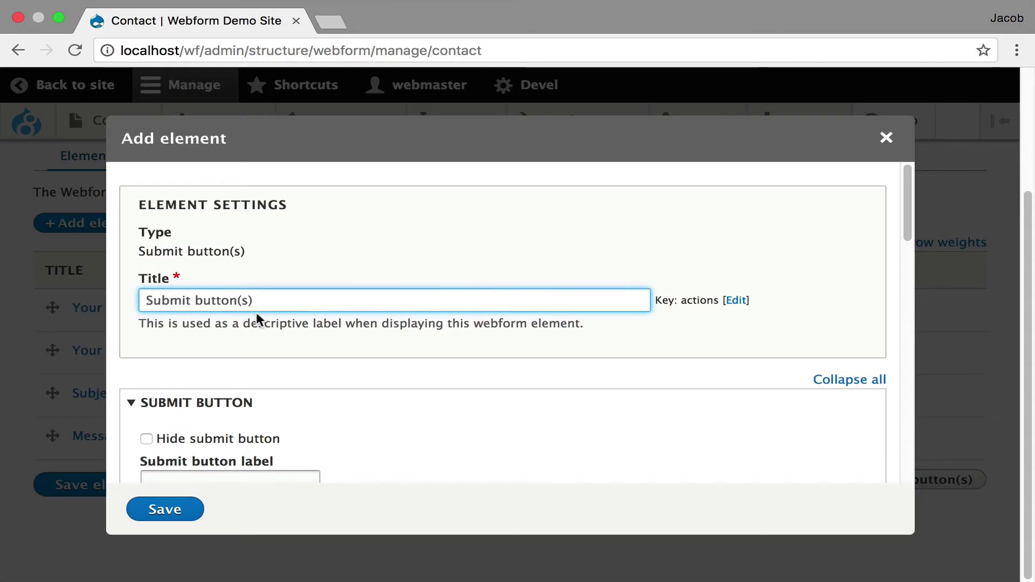
scroll(277, 284, down, 5)
click(266, 250)
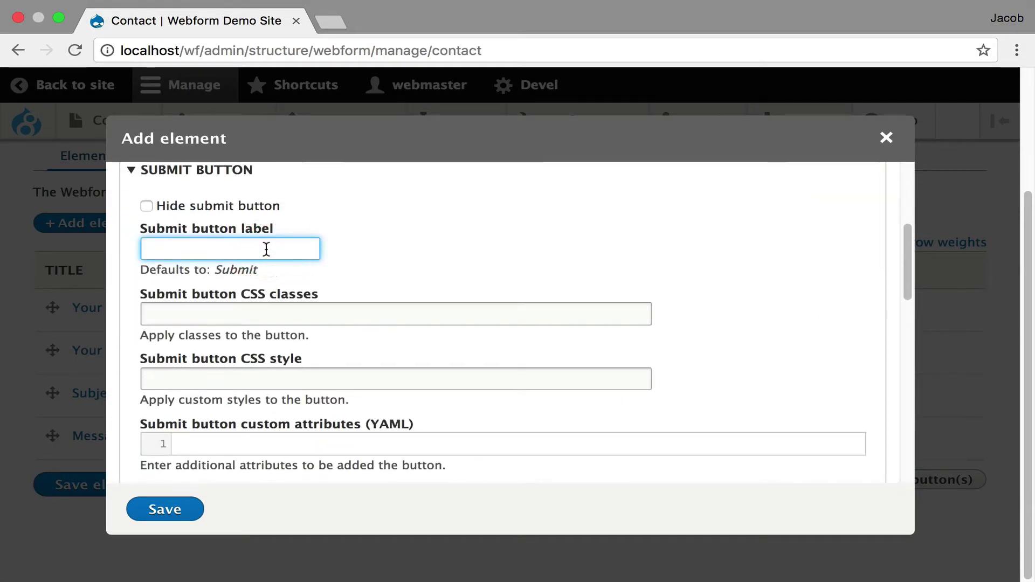
text(Send email)
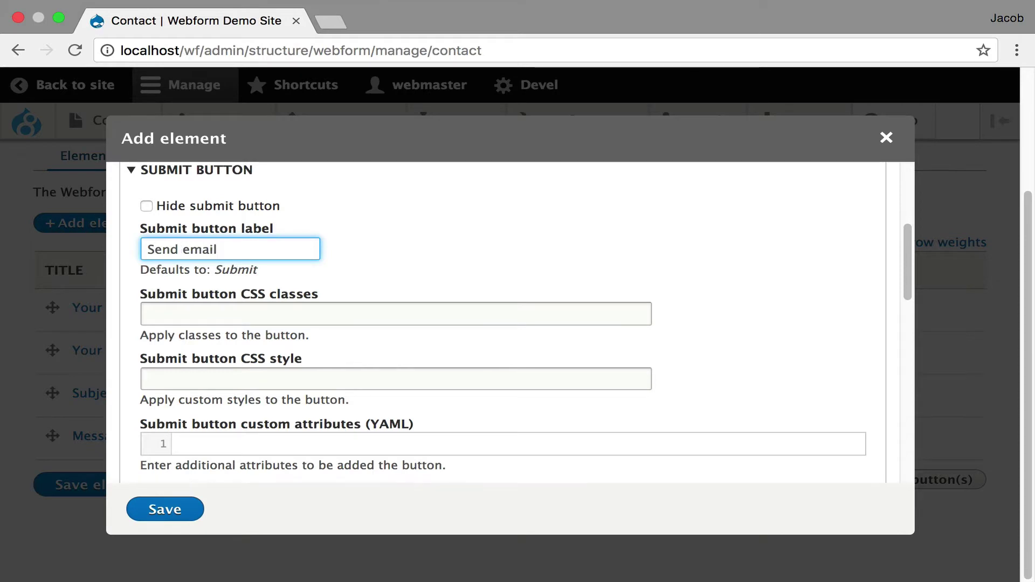
click(178, 508)
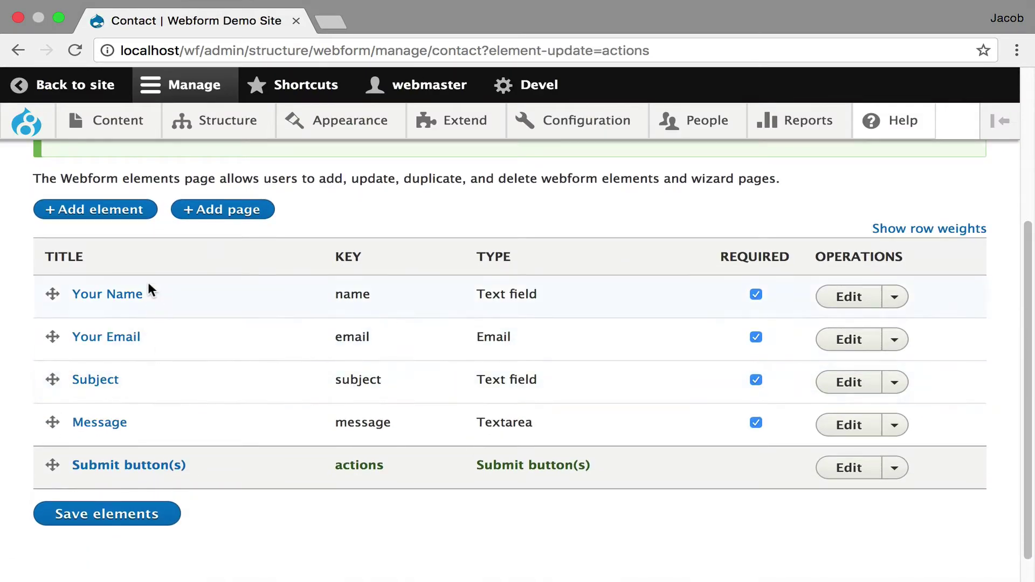
View the public Contact form, then return to editing it.
scroll(148, 290, up, 3)
click(102, 196)
scroll(488, 376, down, 5)
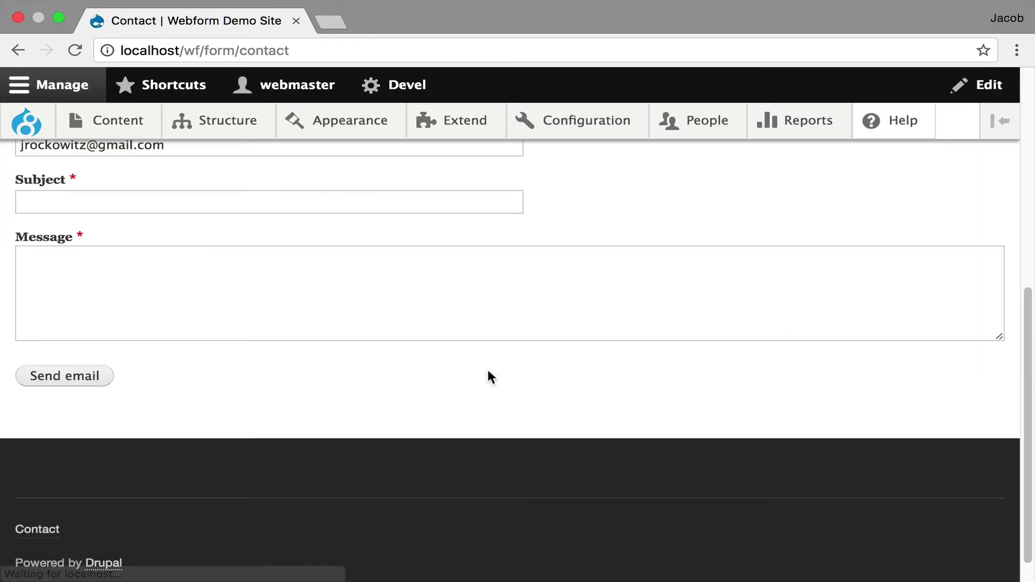
scroll(431, 365, up, 5)
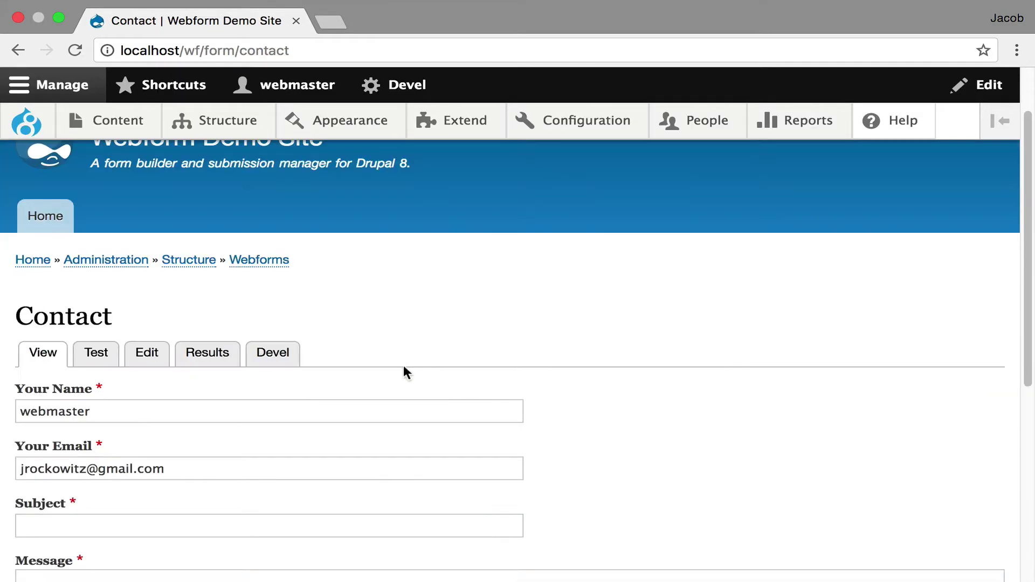
click(152, 356)
In the Contact settings, allow drafts for authenticated and anonymous users.
click(320, 311)
scroll(330, 400, down, 10)
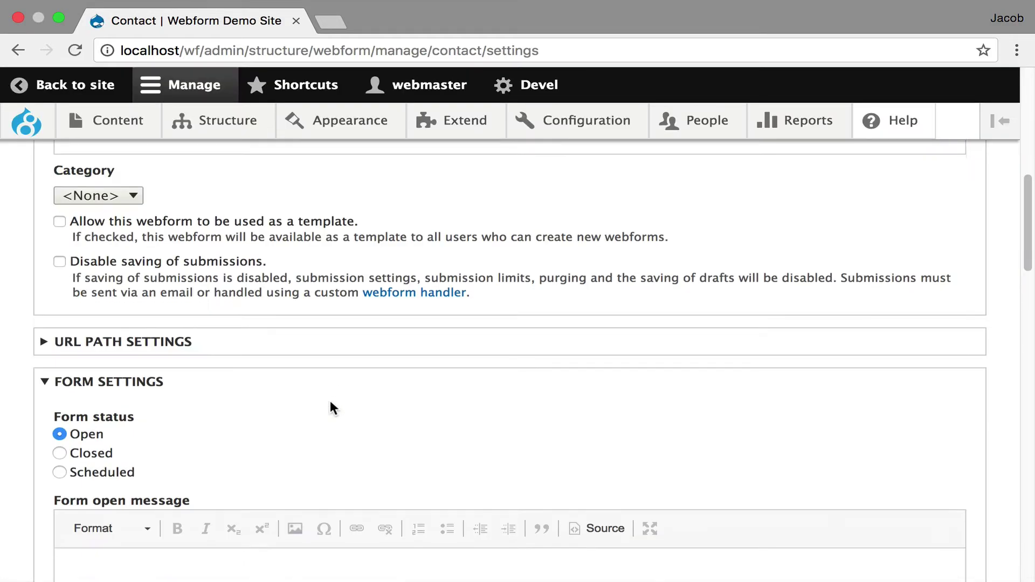
scroll(342, 400, up, 10)
click(936, 400)
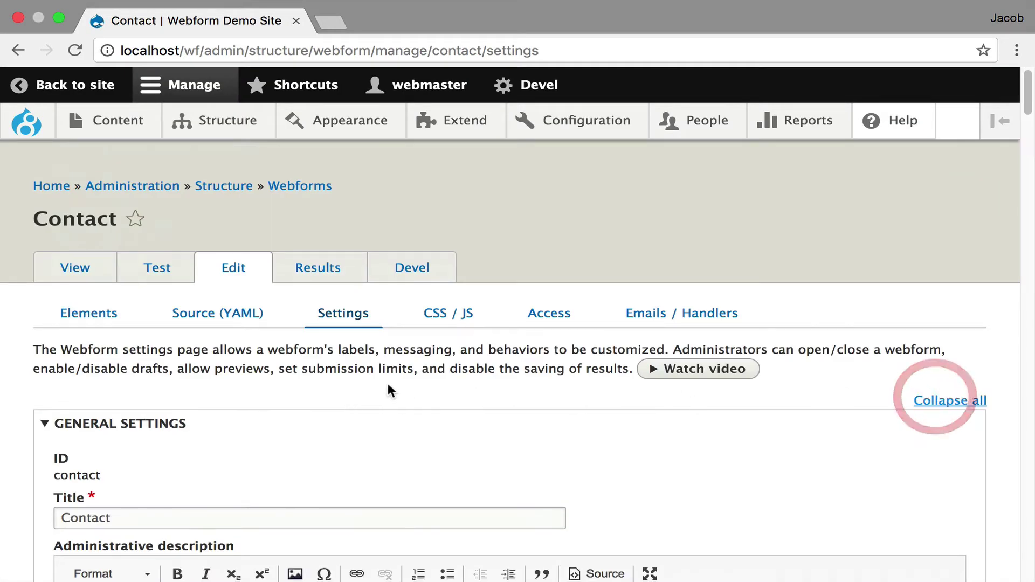
click(924, 399)
scroll(271, 388, down, 5)
click(165, 453)
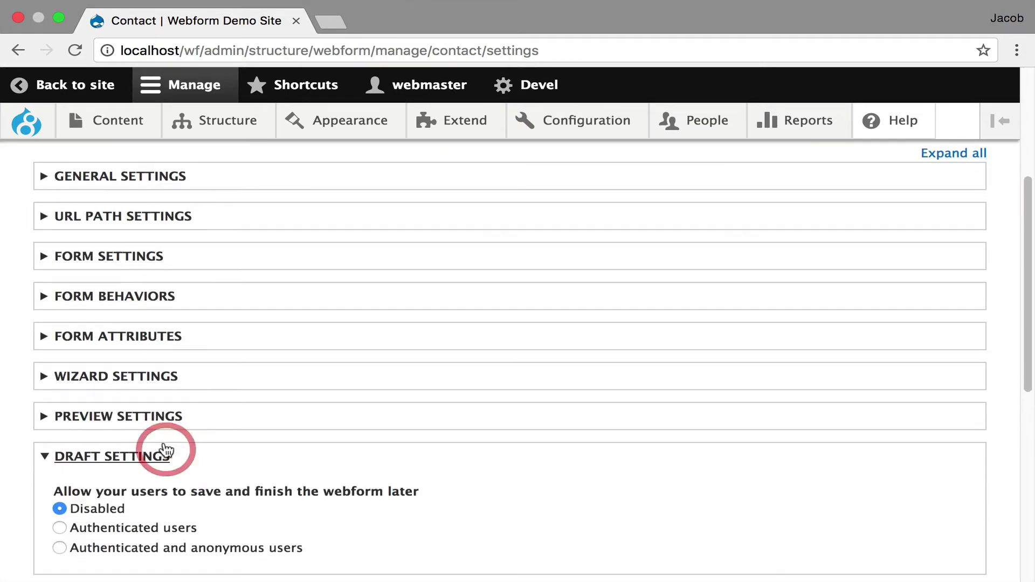
scroll(81, 523, down, 2)
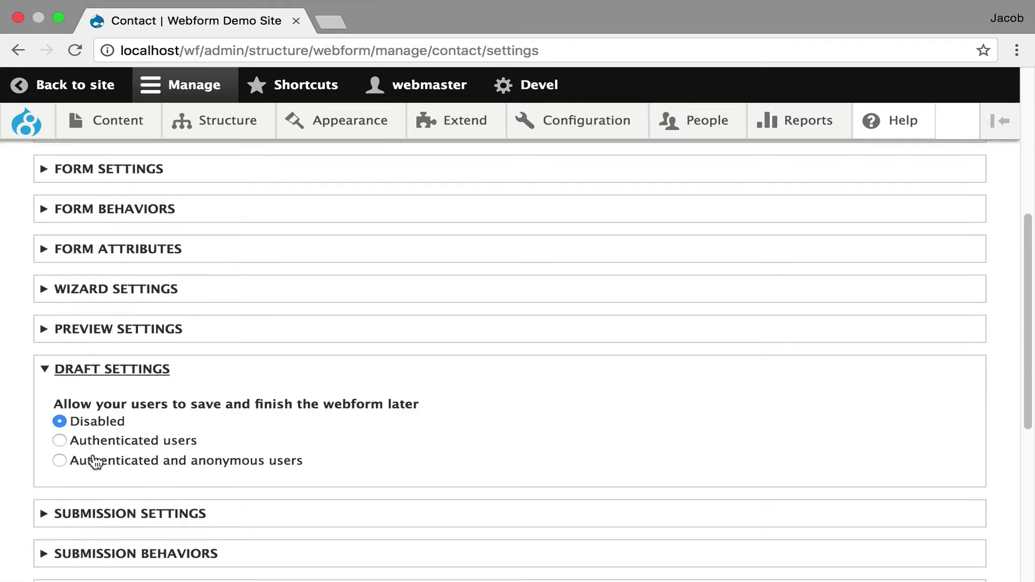
click(95, 461)
Make the preview page optional and save the webform settings.
scroll(92, 456, down, 2)
scroll(92, 454, up, 2)
scroll(92, 454, down, 10)
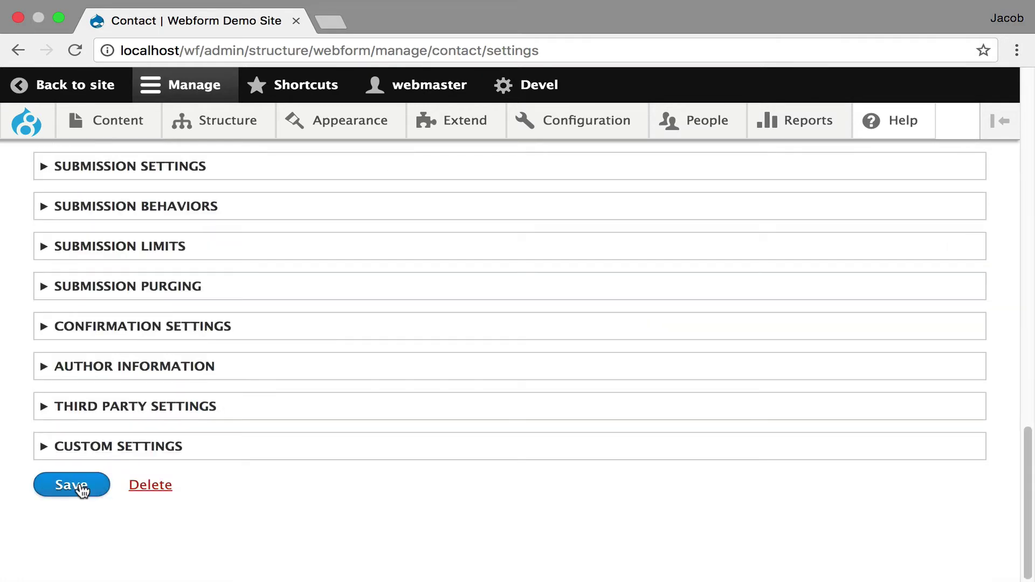
scroll(86, 467, up, 5)
scroll(86, 467, up, 6)
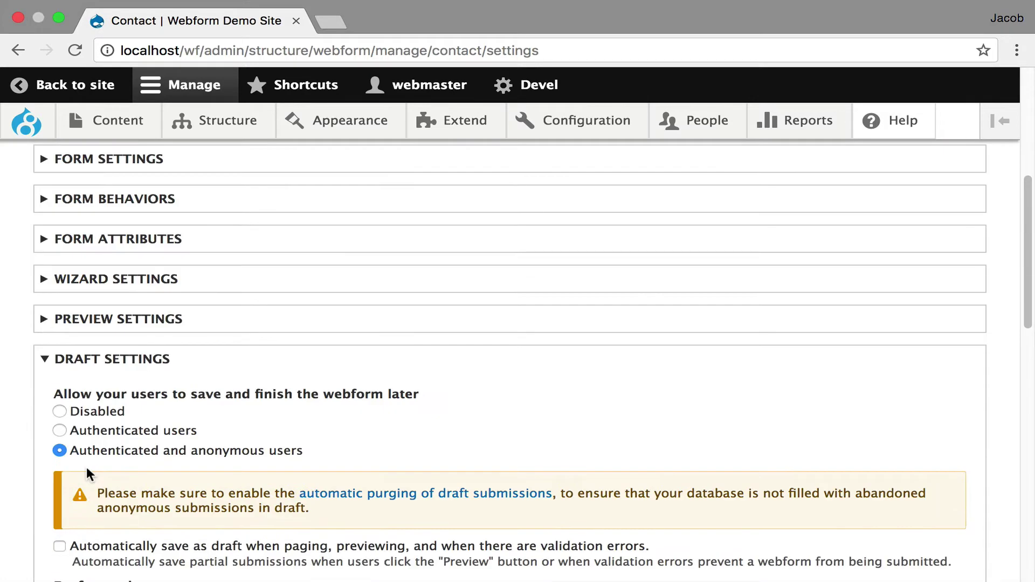
click(226, 319)
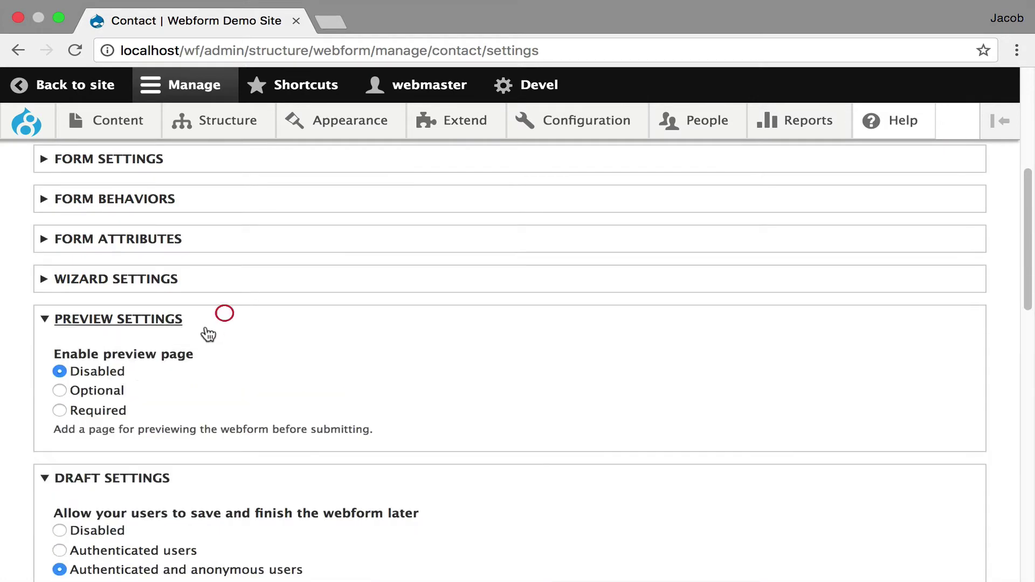
click(105, 392)
scroll(224, 425, down, 15)
click(74, 484)
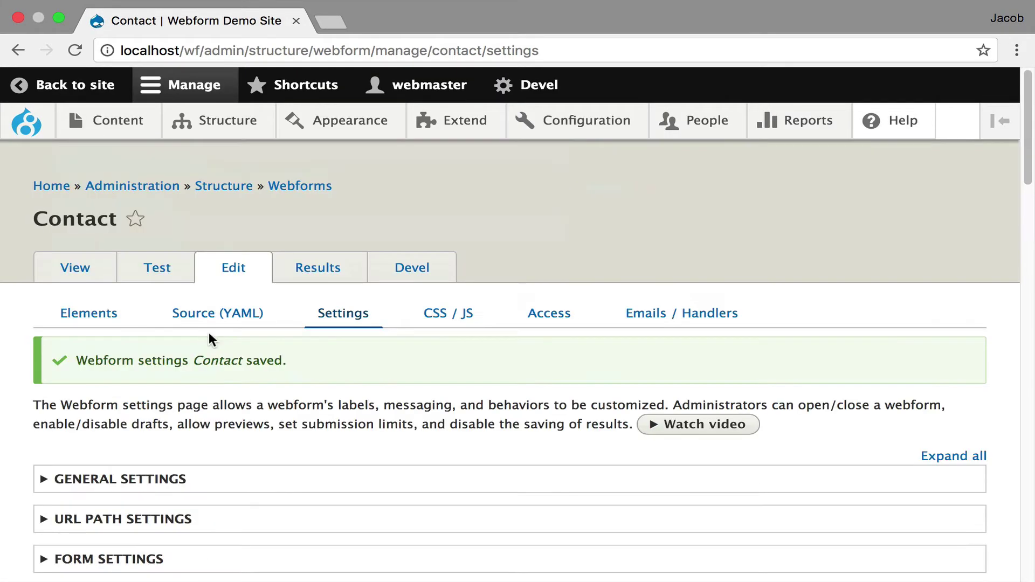
click(73, 268)
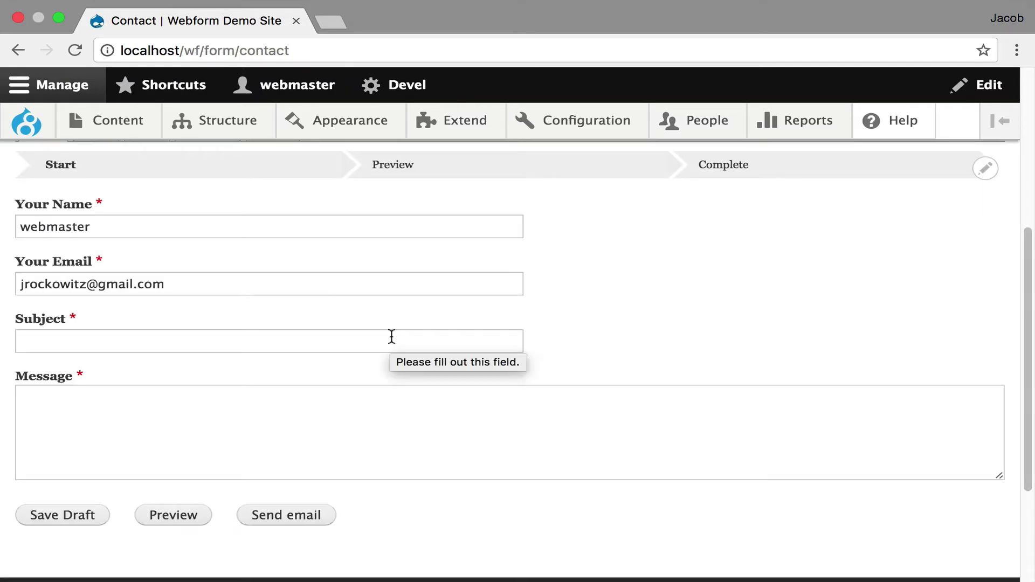
Check the Save Draft, Preview and Send email buttons, then return to the element list.
scroll(321, 344, up, 5)
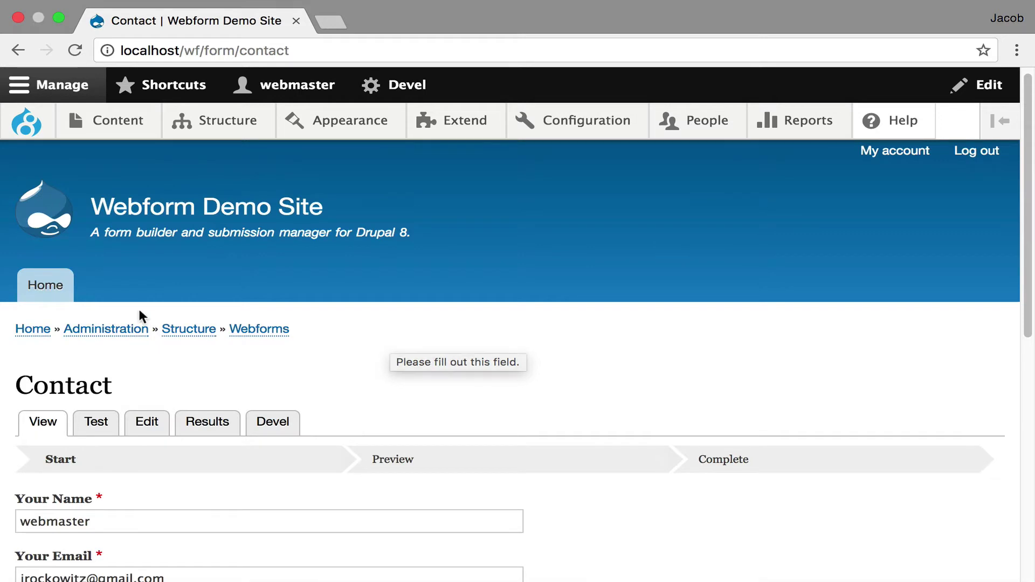
click(143, 424)
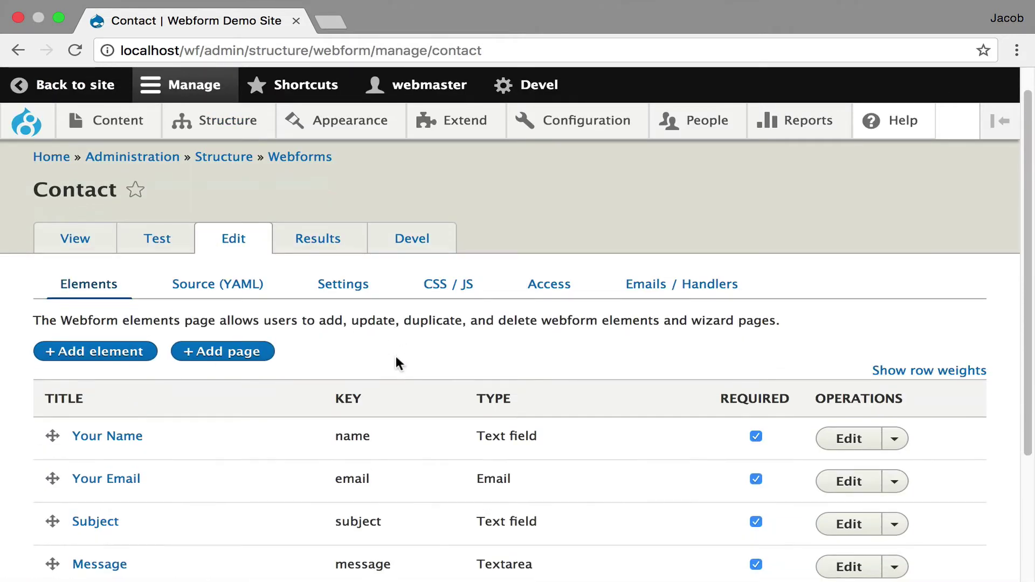
Add a Submit button(s) element titled 'Draft'.
click(95, 352)
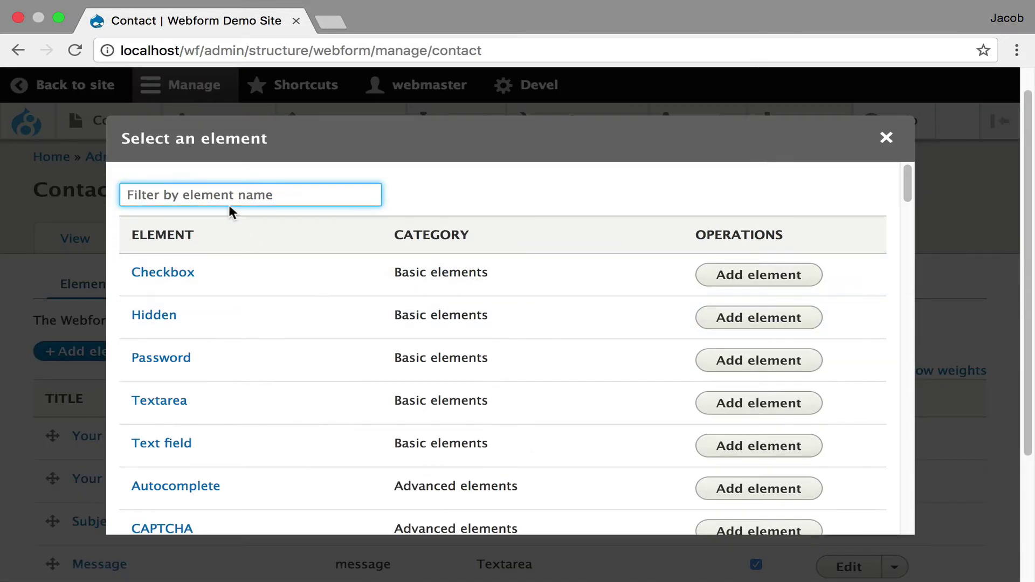
click(236, 194)
text(Sub)
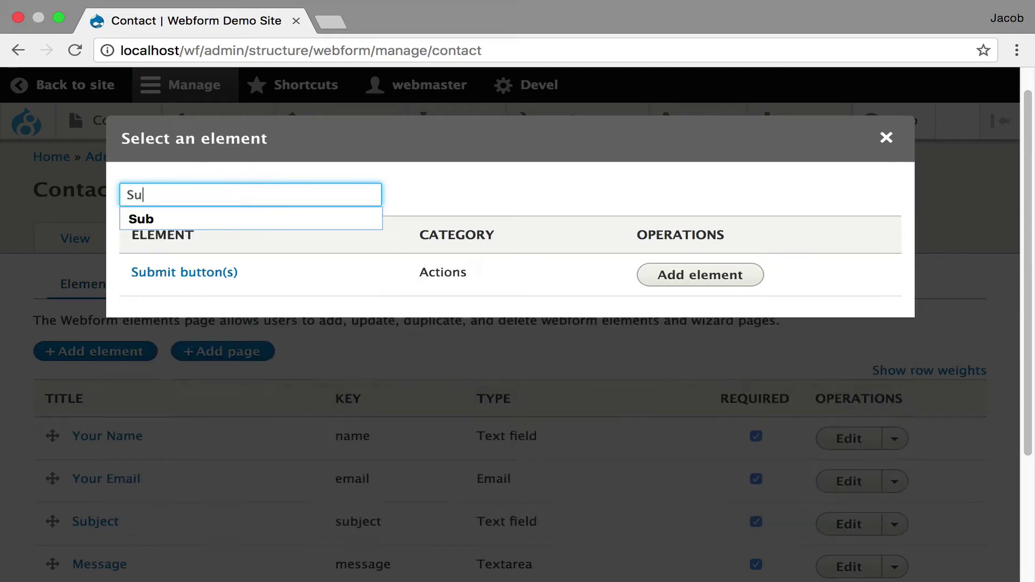
click(714, 277)
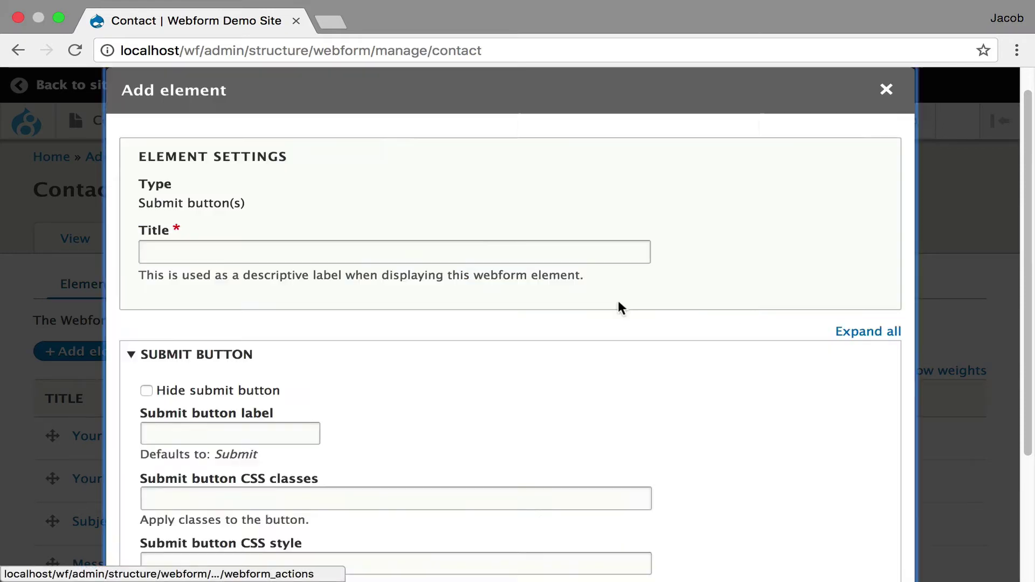
click(180, 301)
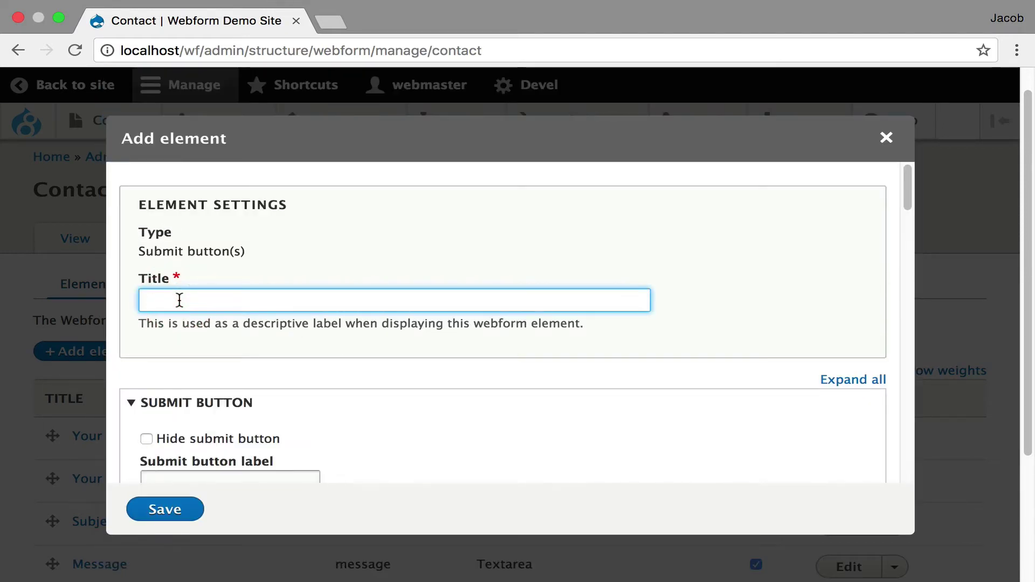
text(Draft)
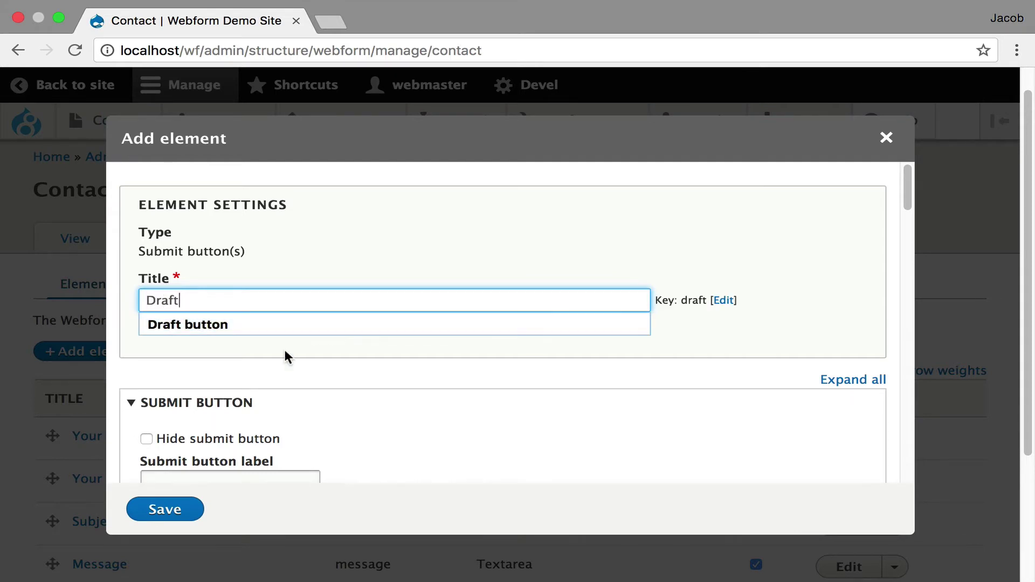
Hide the submit and preview previous buttons on the Draft element.
click(261, 439)
scroll(293, 393, down, 5)
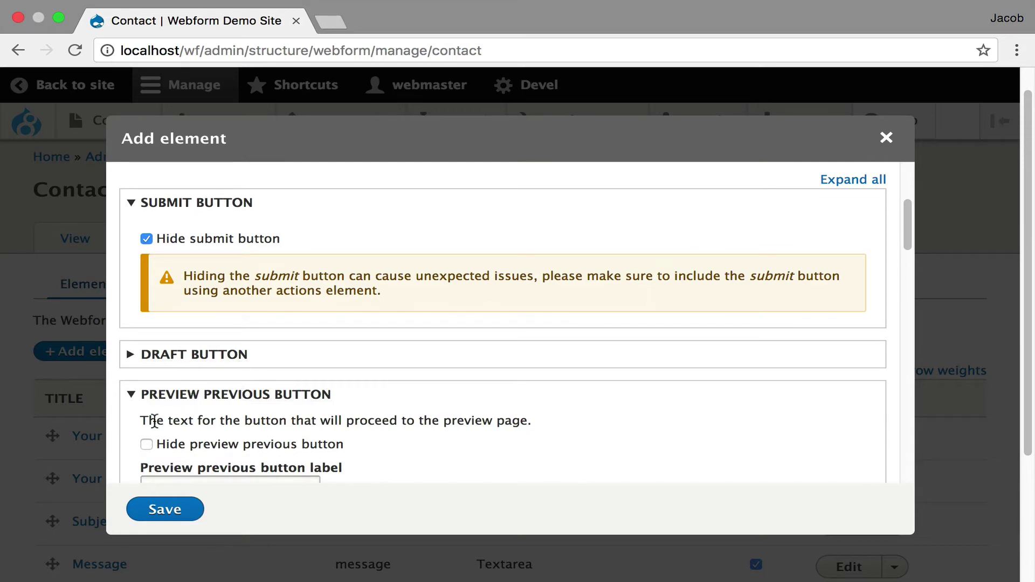
click(147, 444)
click(340, 357)
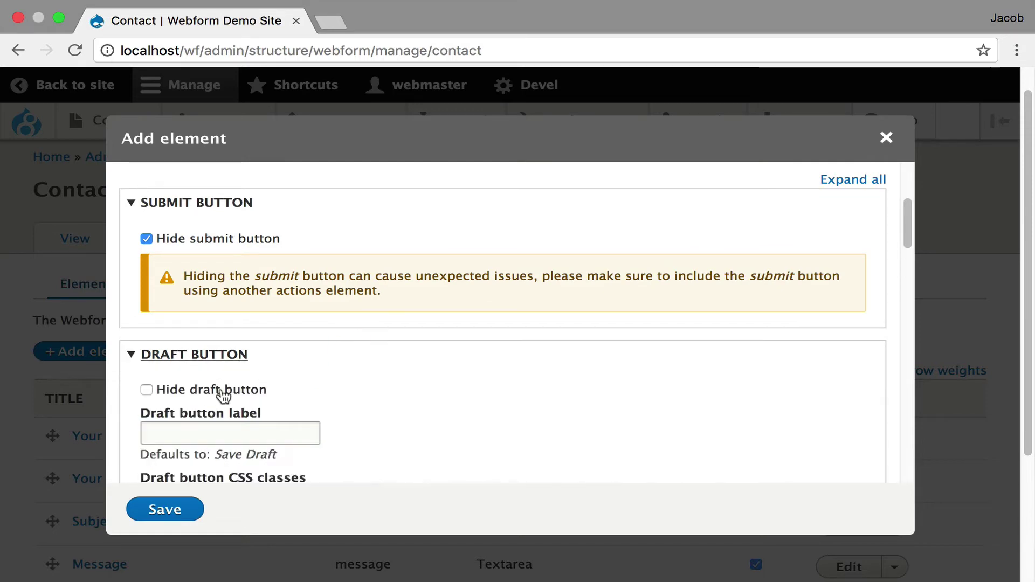
scroll(456, 391, down, 3)
scroll(457, 392, down, 10)
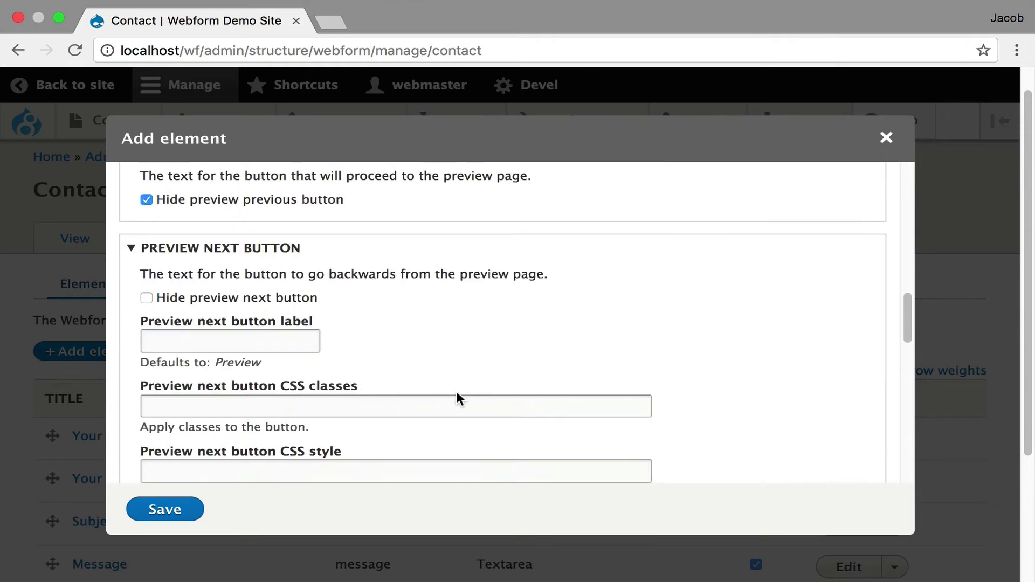
scroll(457, 393, up, 10)
Label the draft button 'Save this email', hide preview next, and save the element.
click(254, 327)
text(Save thi8)
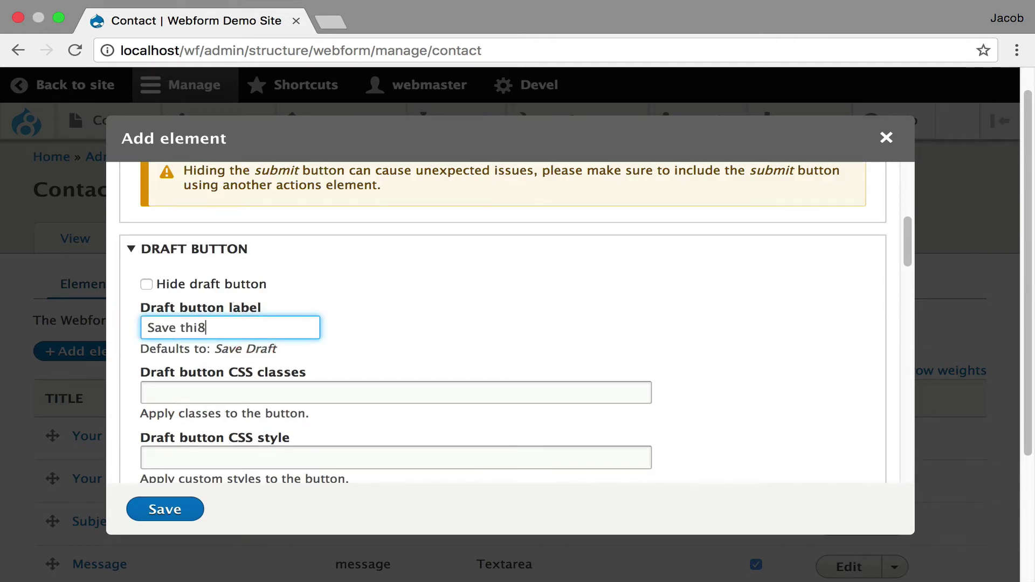
text(s)
key(BackSpace)
key(BackSpace)
text(s ema)
scroll(378, 324, down, 5)
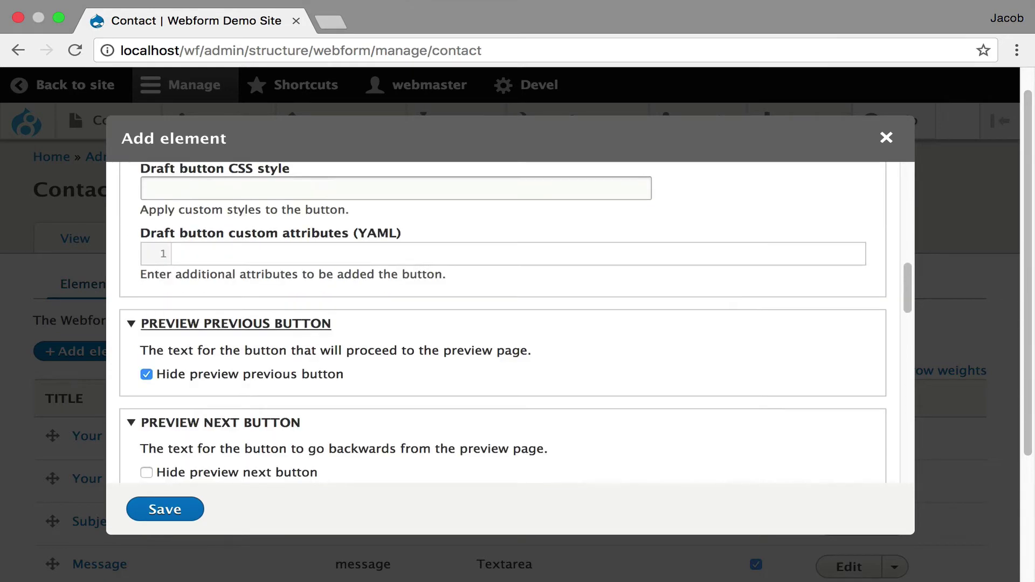
click(264, 472)
scroll(432, 348, down, 3)
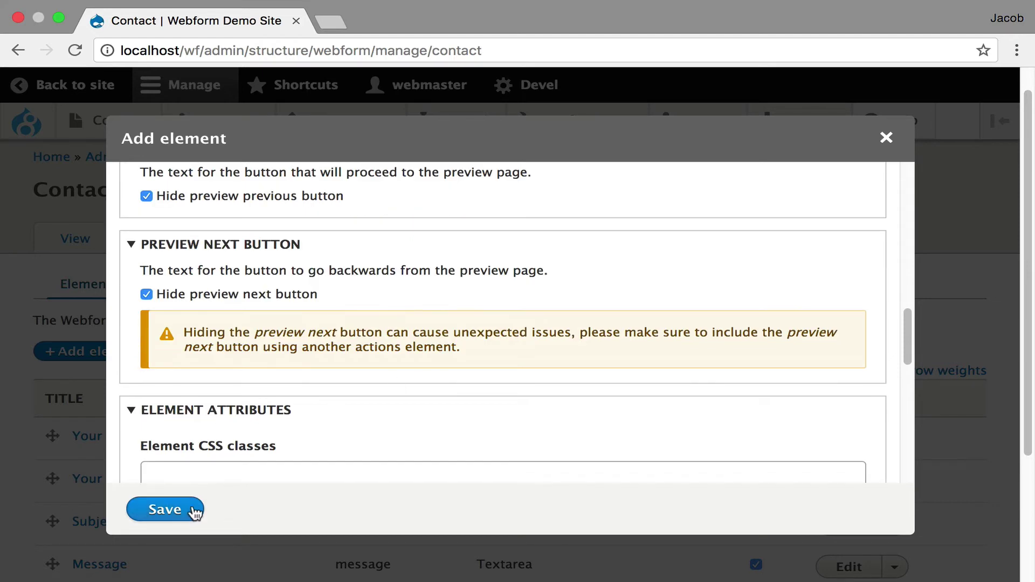
click(178, 513)
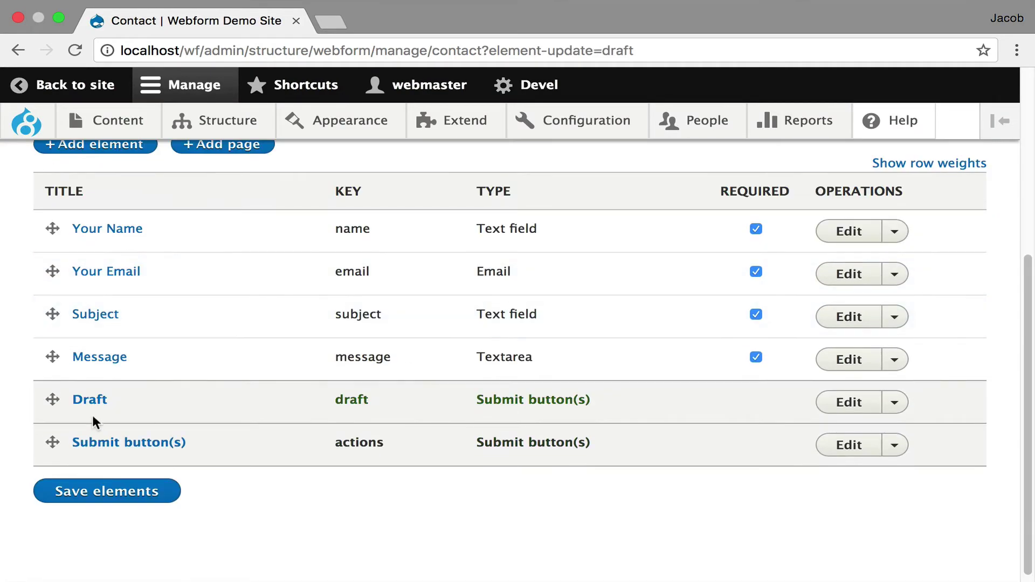
Hide the draft button on the main Submit button(s) element and save it.
mouse_move(28, 399)
mouse_down()
mouse_move(63, 330)
mouse_move(51, 230)
mouse_up()
click(847, 507)
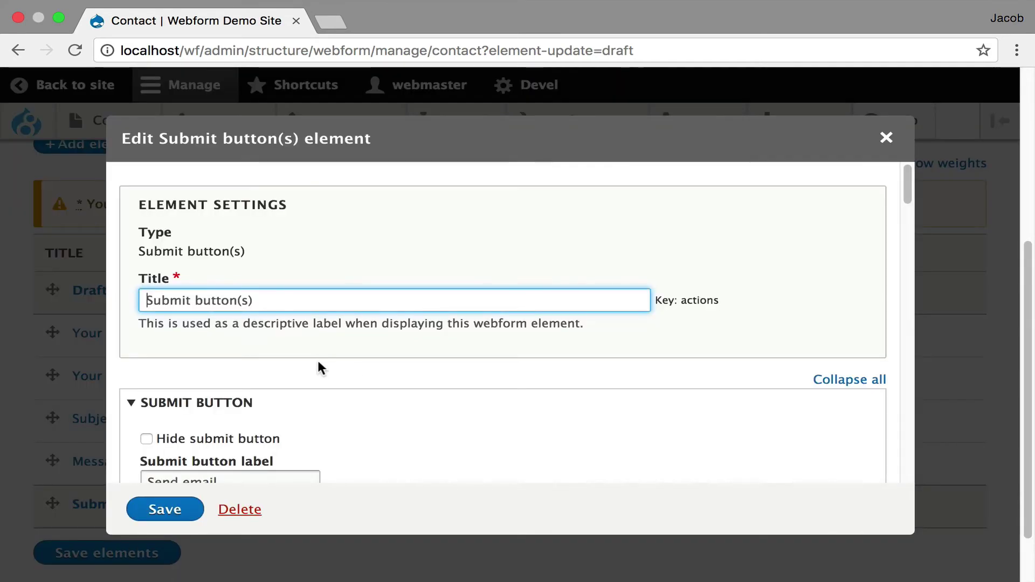
scroll(300, 364, down, 3)
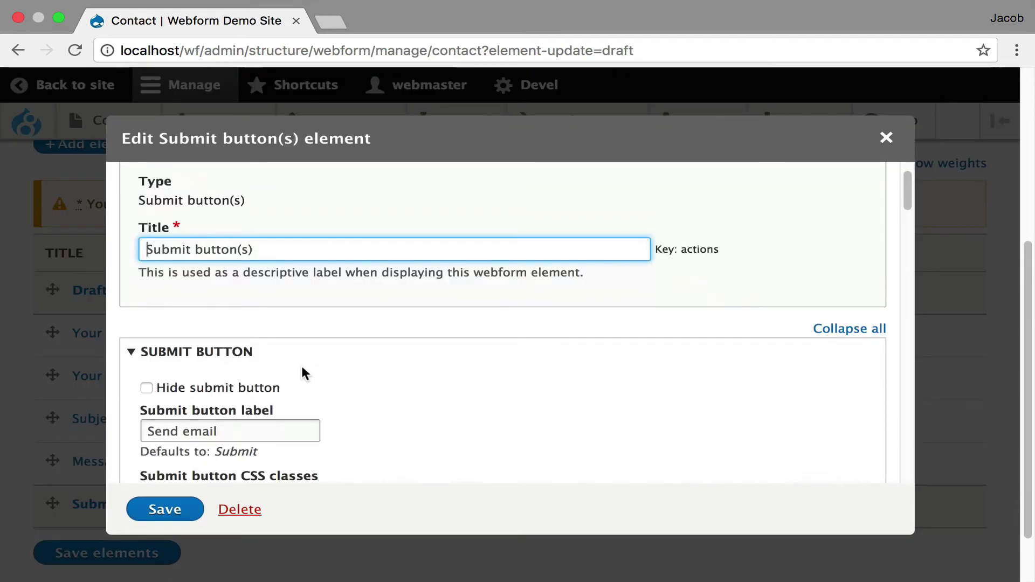
scroll(381, 340, down, 8)
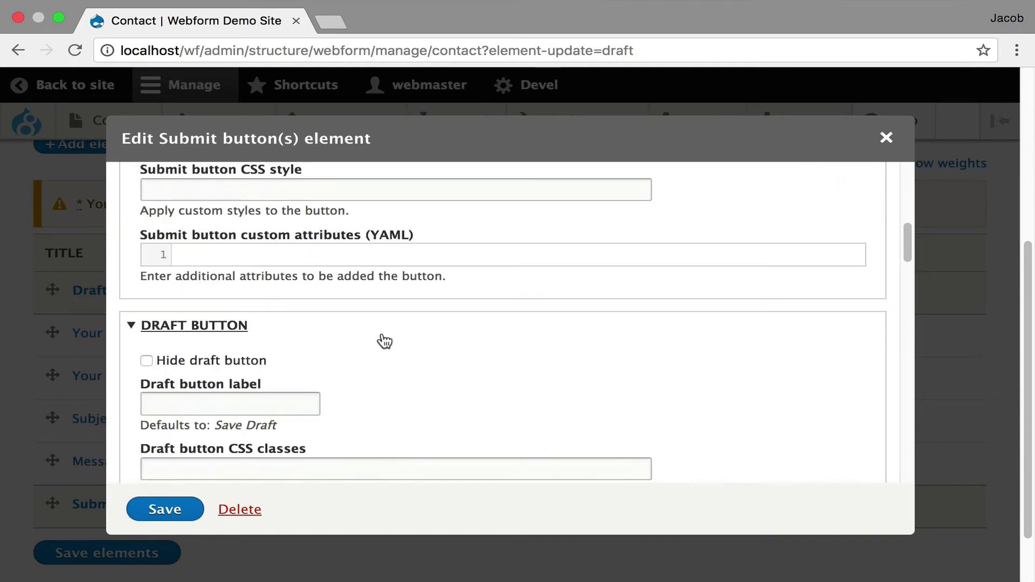
click(209, 300)
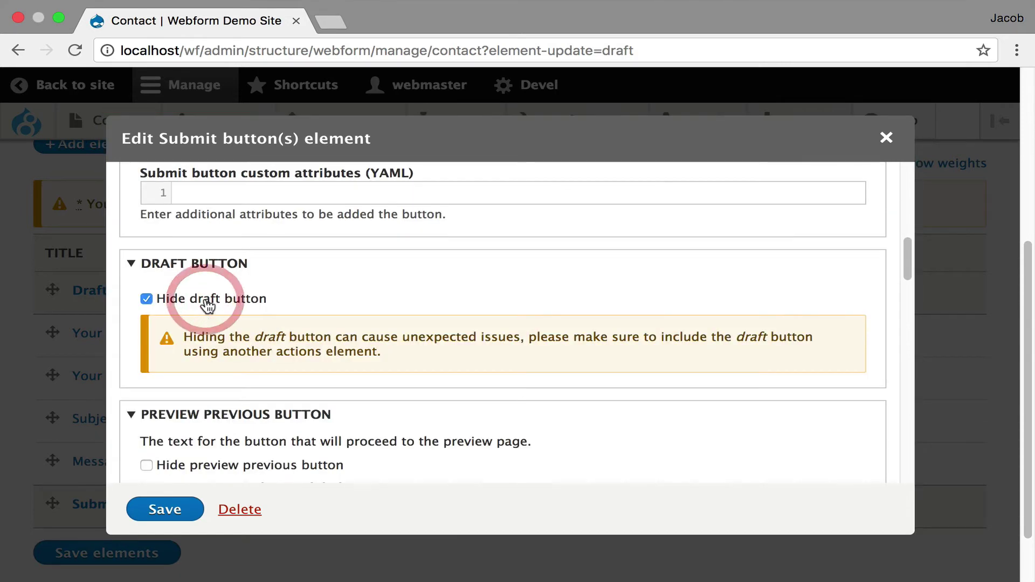
click(156, 510)
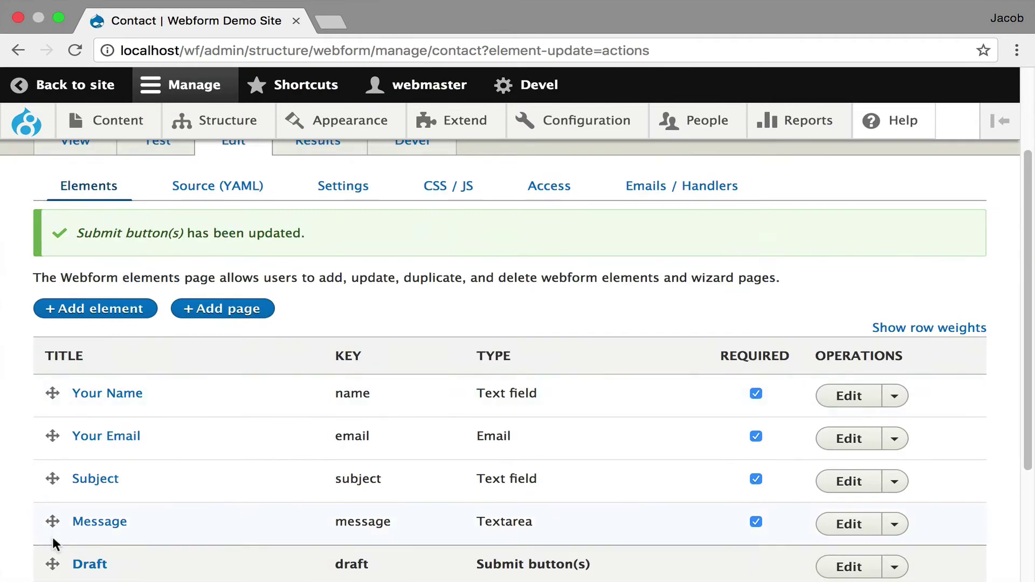
Move the Draft element to the top of the list and save the element order.
drag(54, 564, 48, 389)
scroll(198, 391, down, 5)
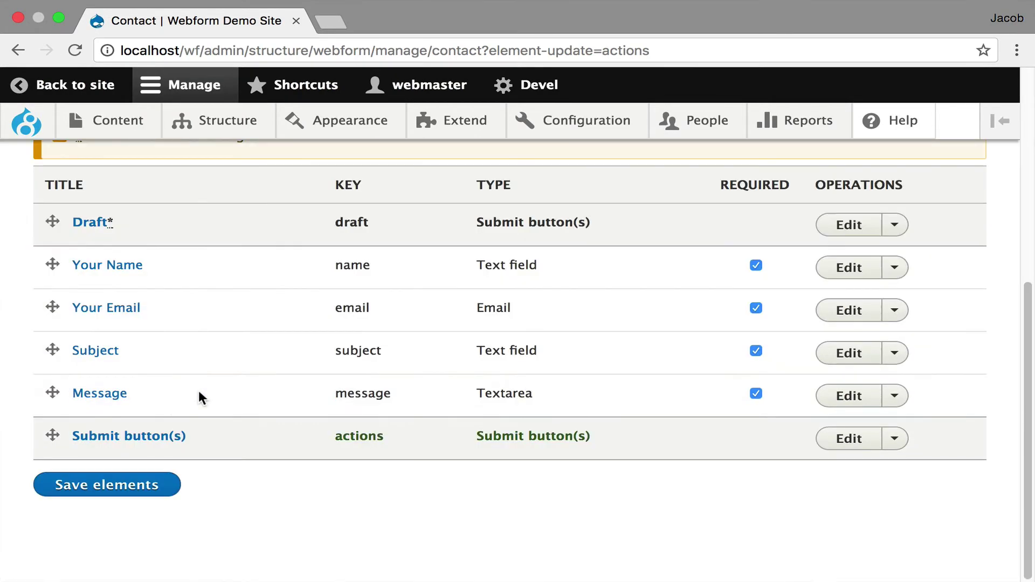
click(137, 480)
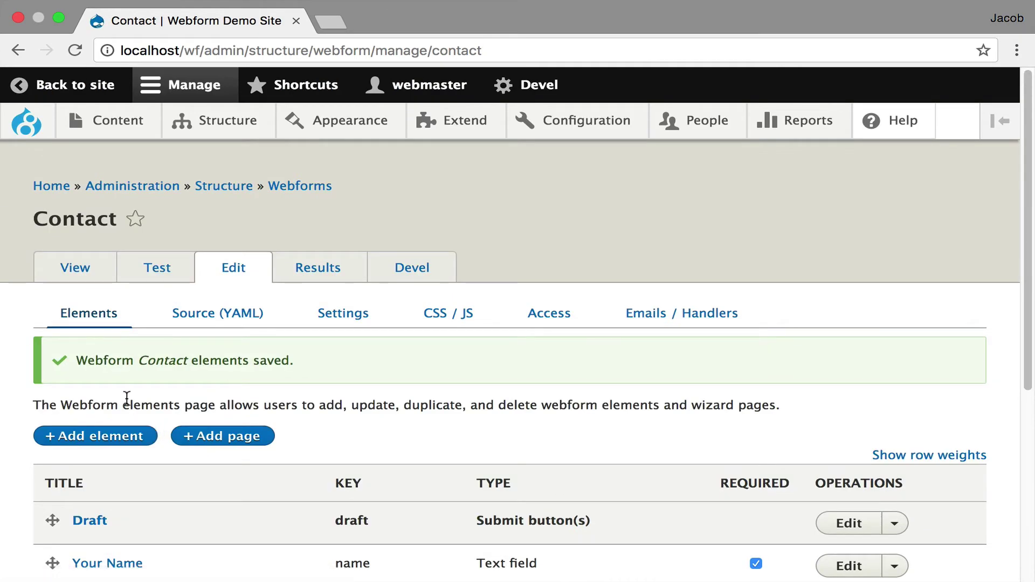
click(75, 270)
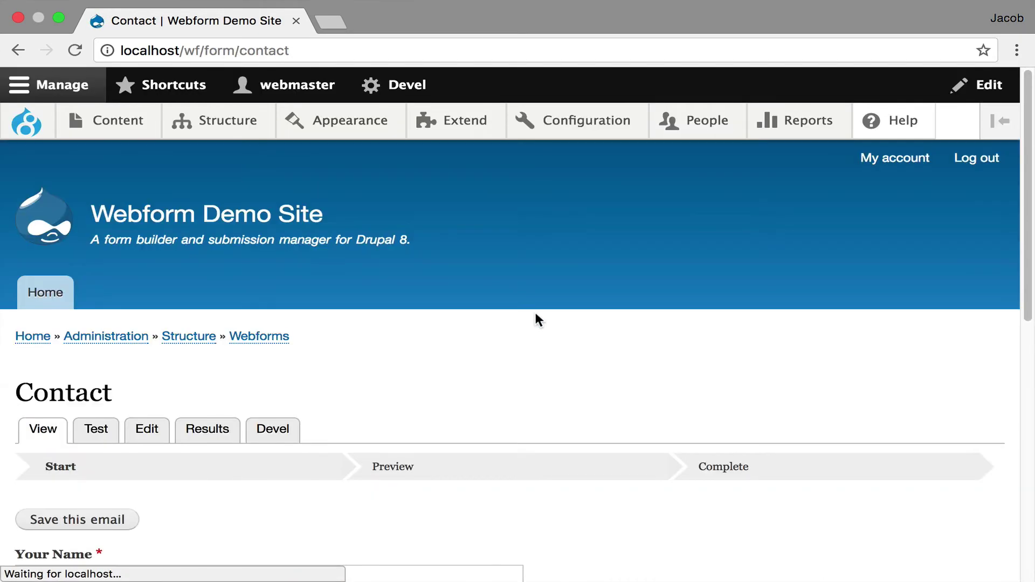
scroll(92, 302, down, 5)
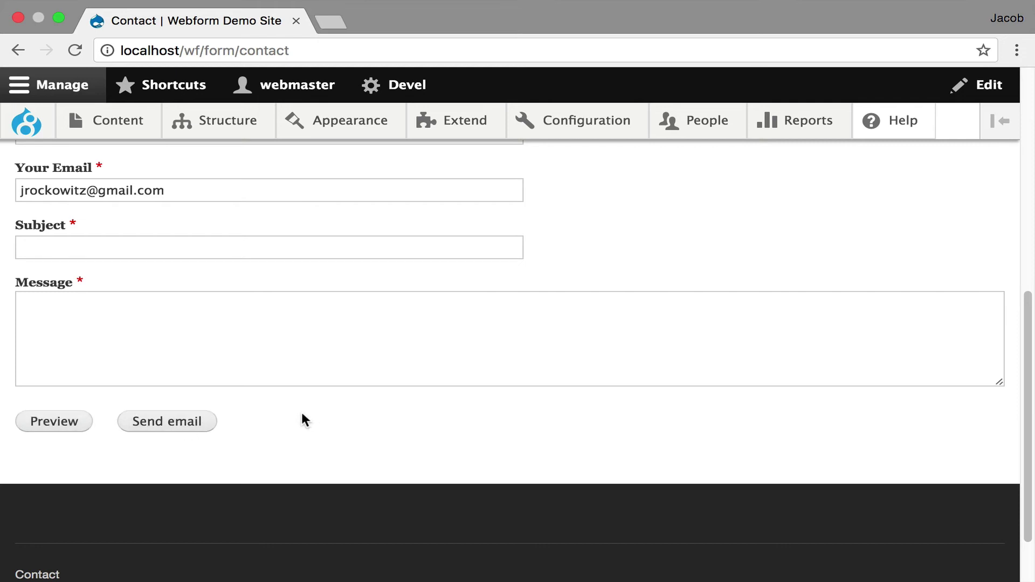
scroll(300, 411, up, 6)
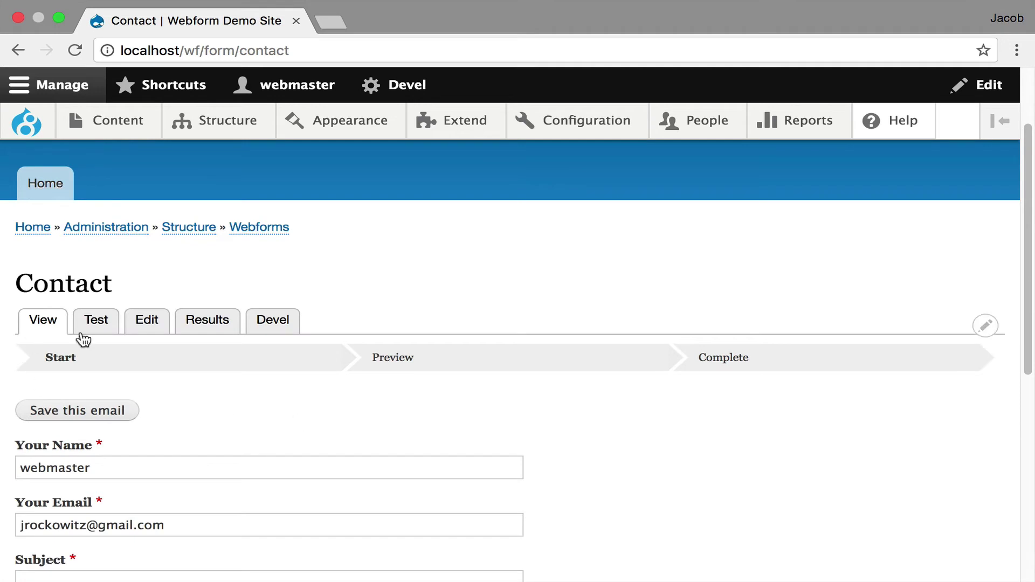
click(147, 325)
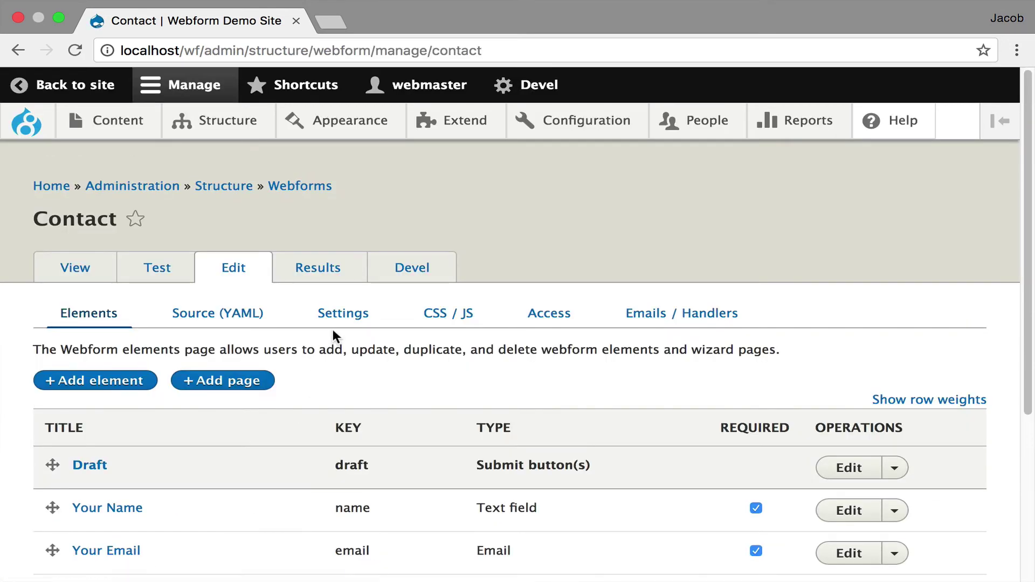
Open the Contact webform's Settings and expand all sections to review them.
click(343, 322)
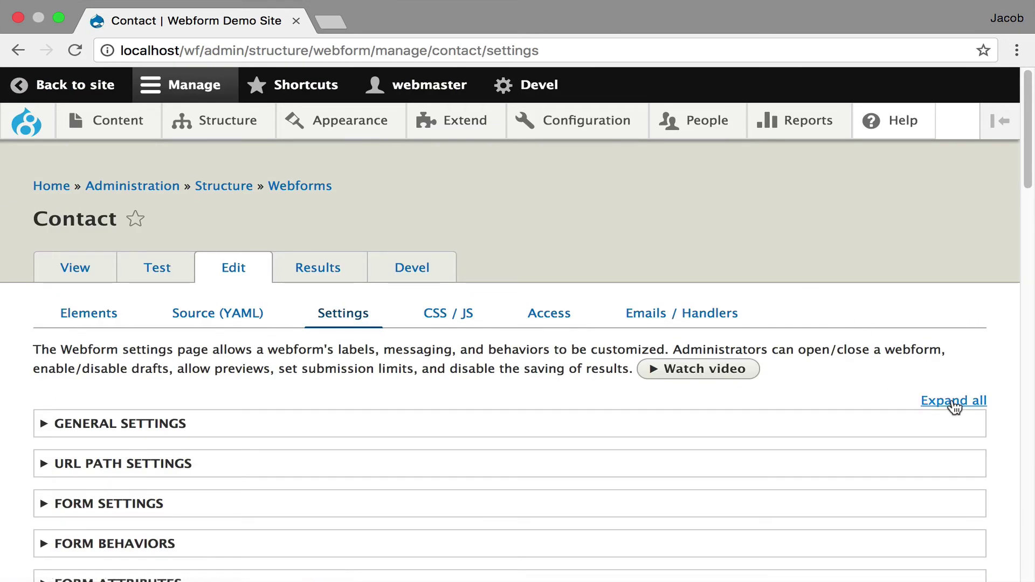
click(952, 402)
scroll(863, 365, down, 15)
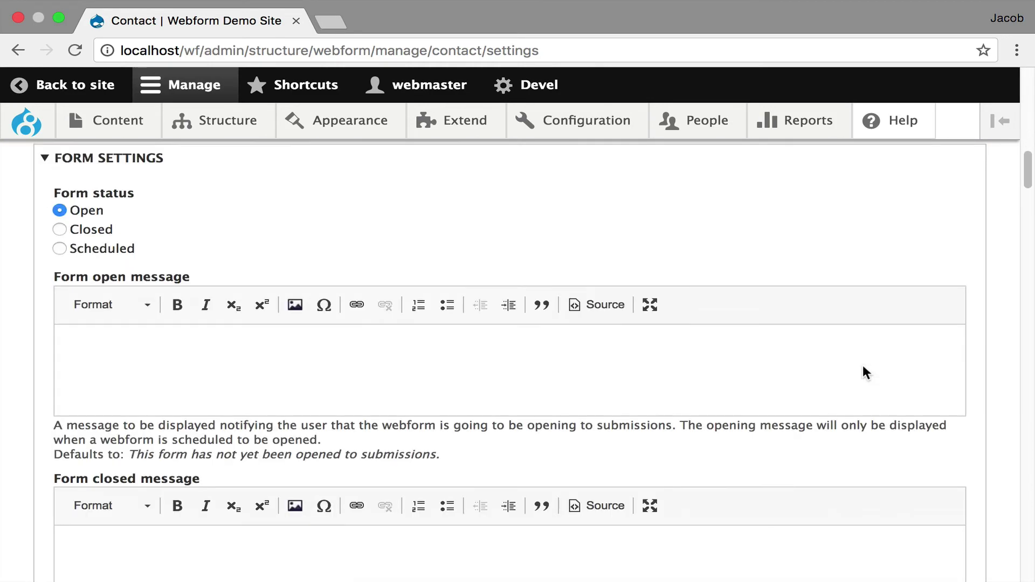
scroll(864, 367, down, 20)
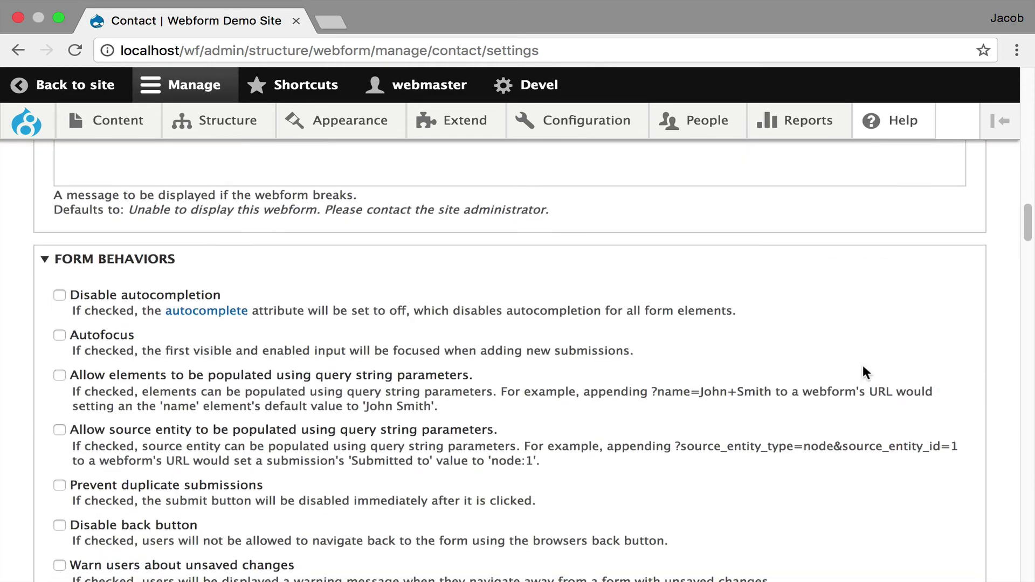
scroll(863, 367, down, 10)
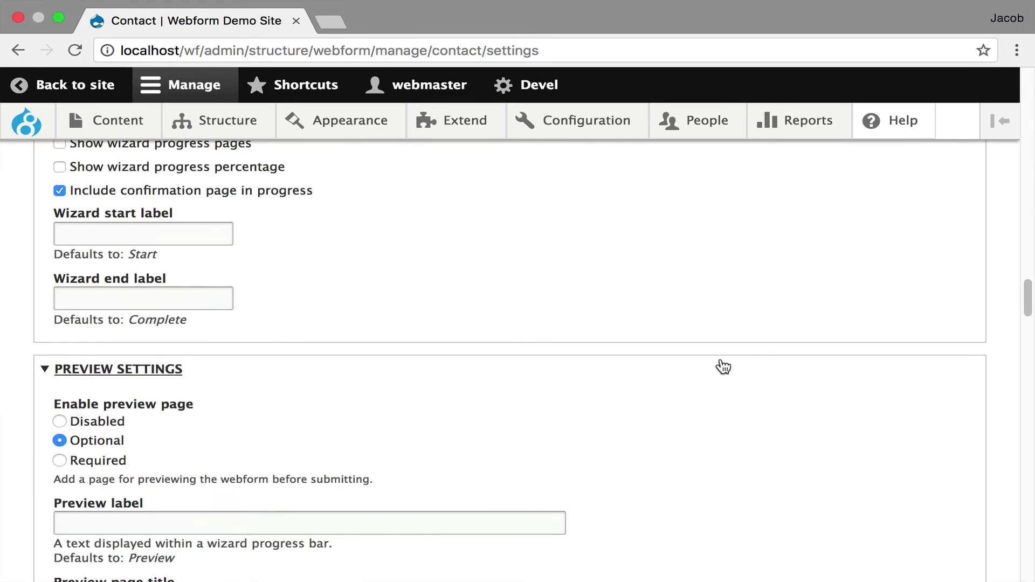
scroll(720, 367, down, 15)
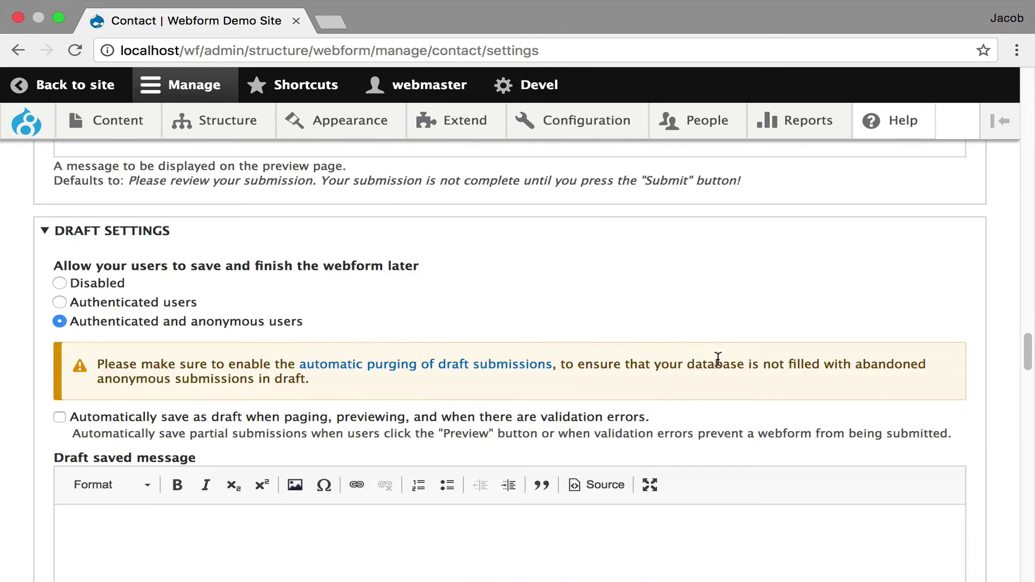
scroll(718, 359, down, 8)
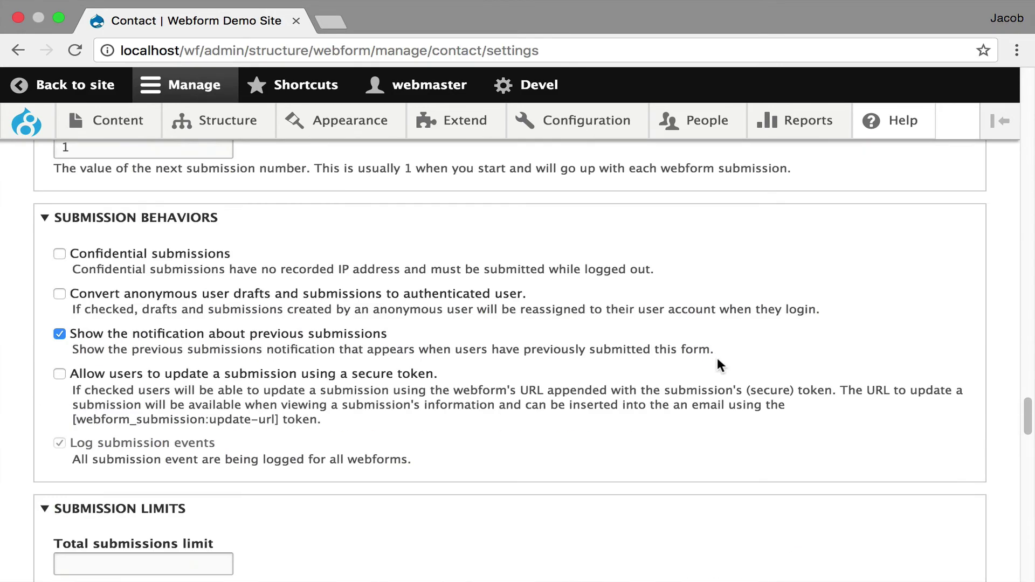
scroll(718, 358, up, 20)
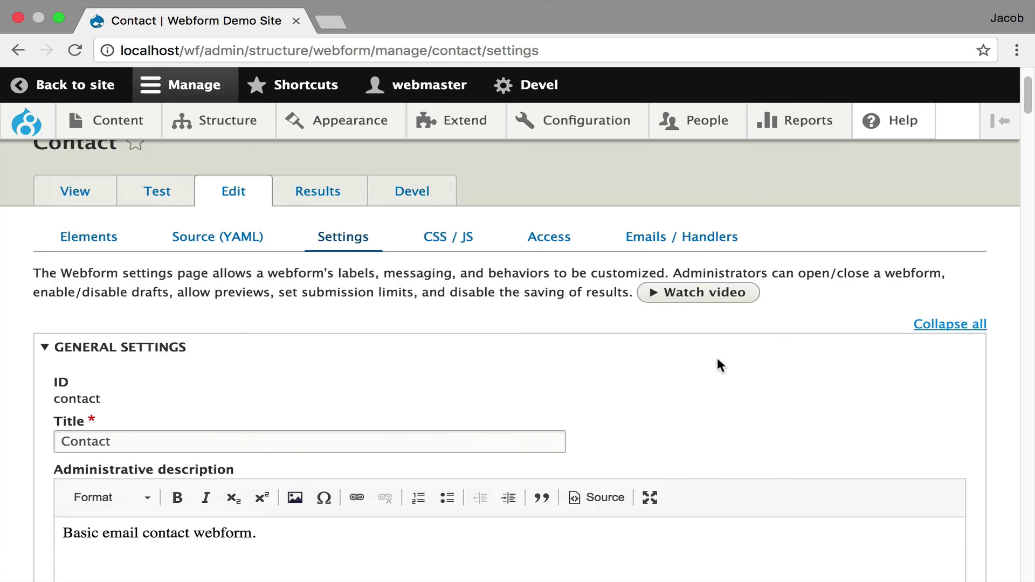